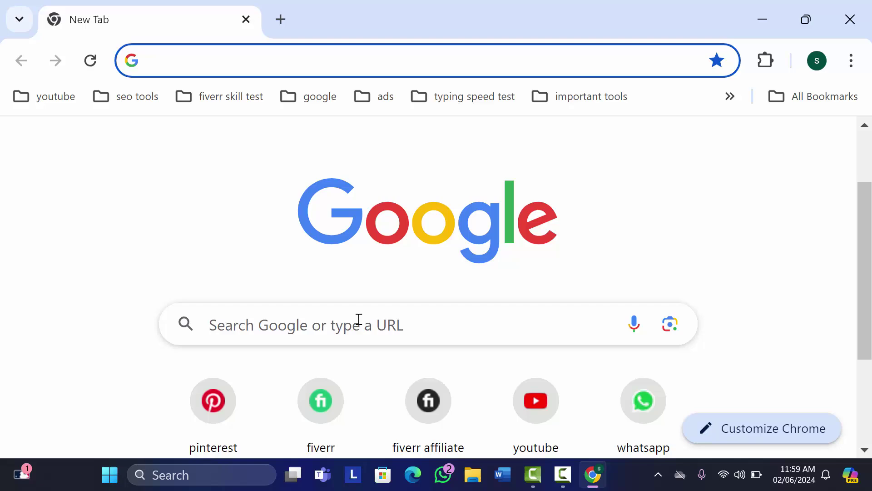
text(www.goog)
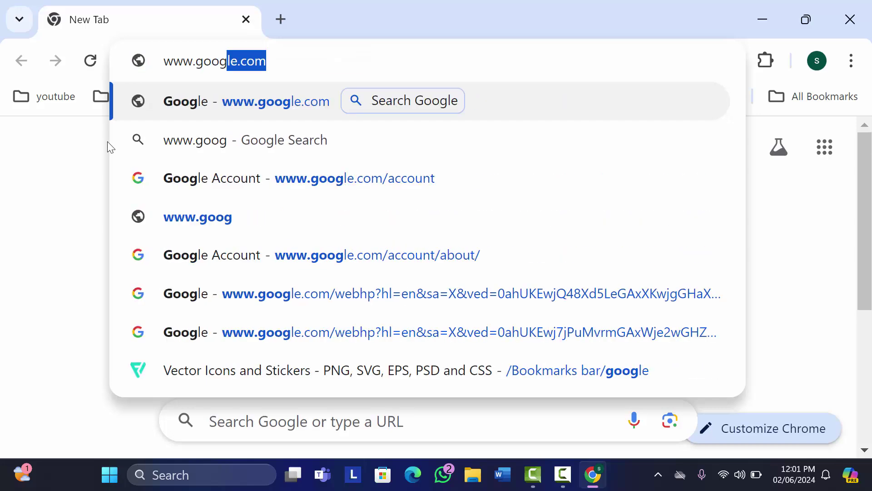
text(le.com/a)
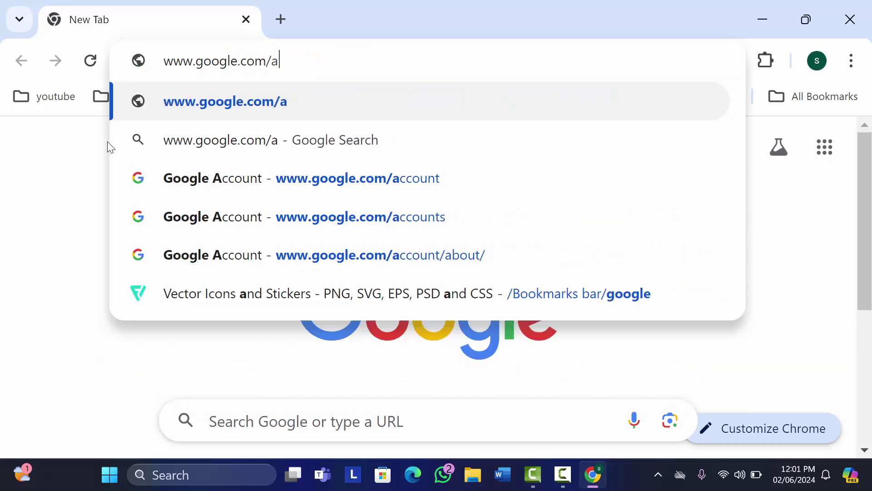
text(ccount)
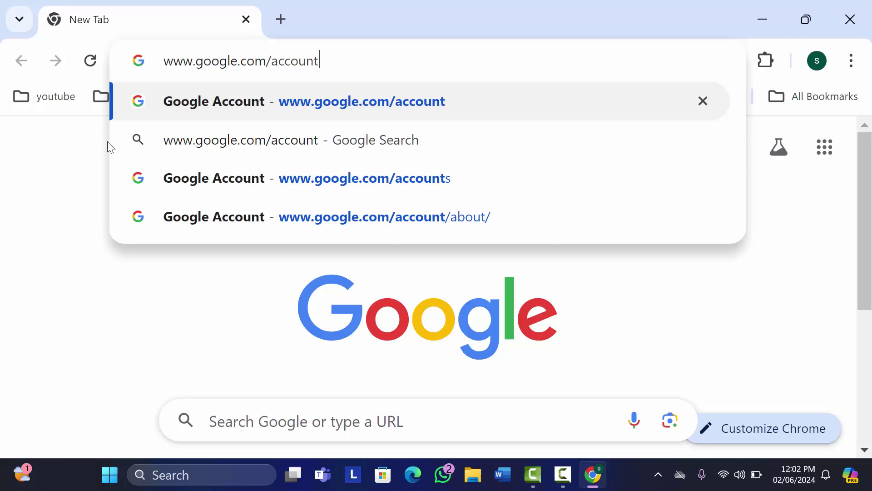
text(/about/)
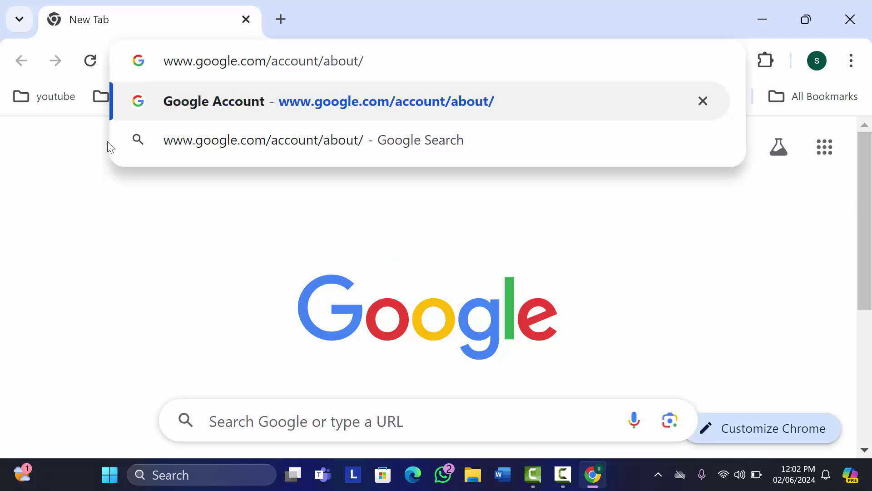
Start a new Google account from google.com/account/about and enter the name kidz brain boosting.
key(Return)
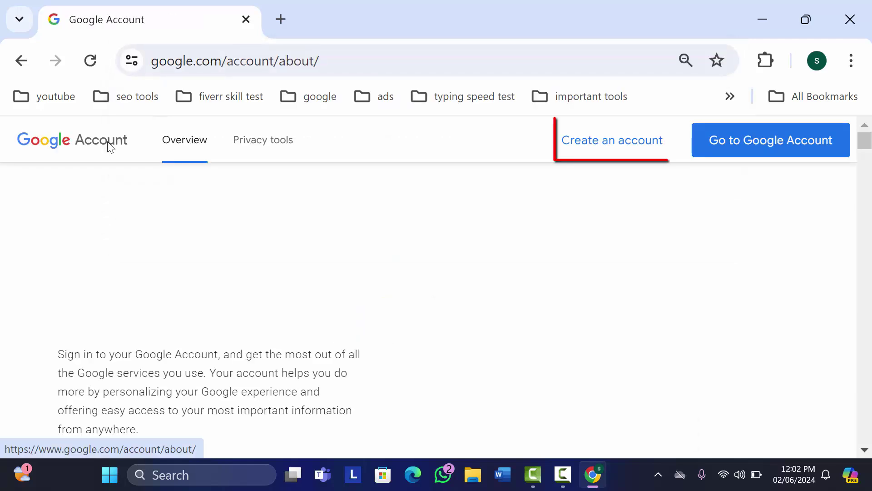
click(623, 145)
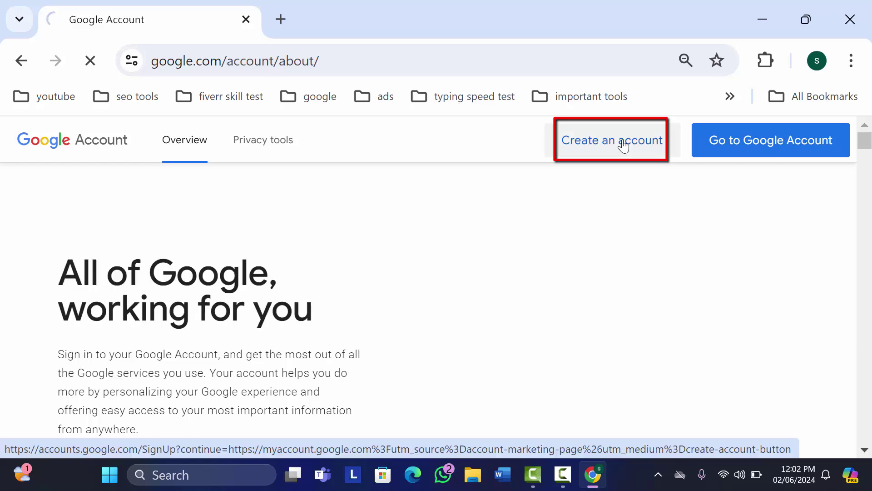
text(kidz brain)
click(549, 321)
text(boost)
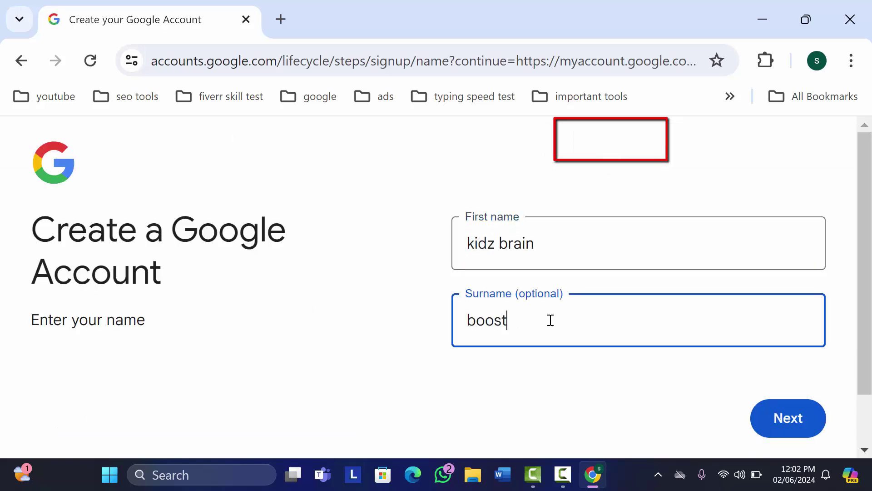
text(ing)
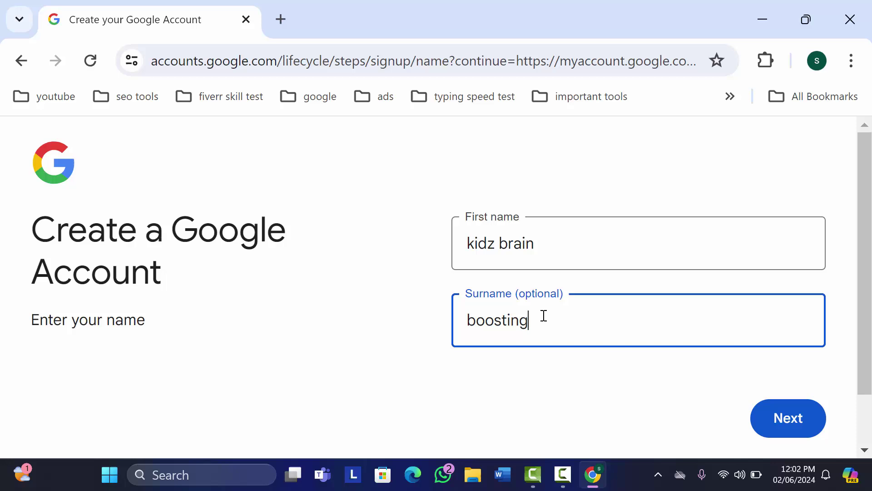
click(793, 429)
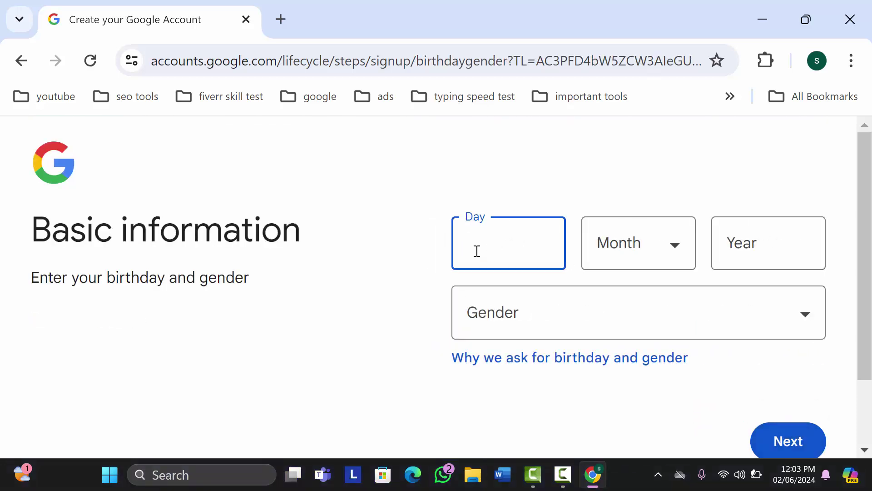
text(23)
Enter the birthday 23 August 2002 and gender Male.
click(638, 243)
click(637, 171)
click(744, 243)
text(2002)
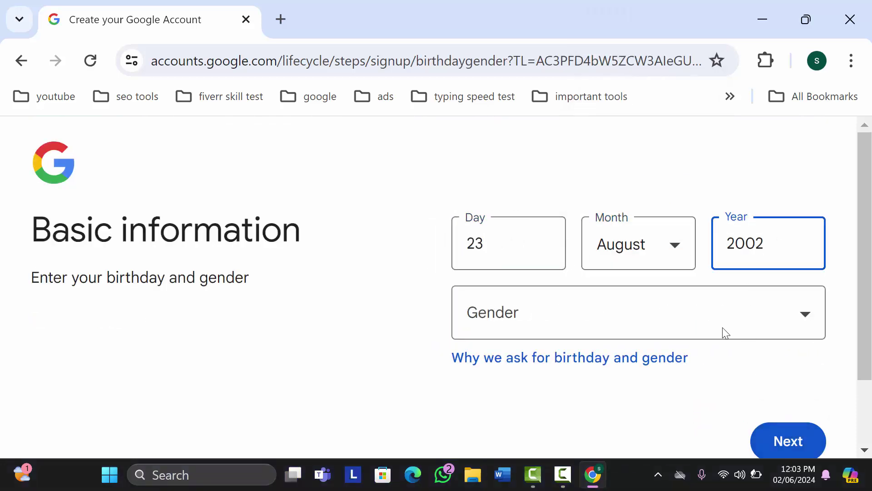
click(723, 326)
click(736, 371)
click(784, 363)
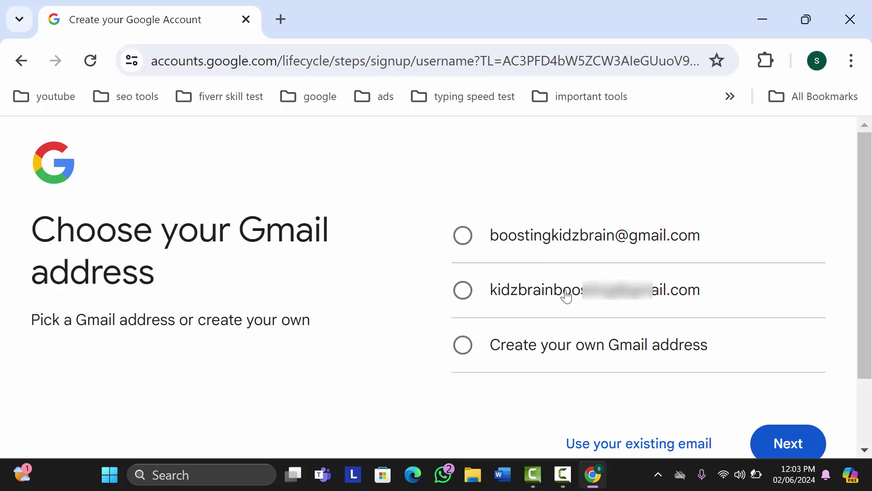
Choose the second suggested Gmail address, then set and confirm a password.
click(464, 347)
scroll(517, 341, down, 2)
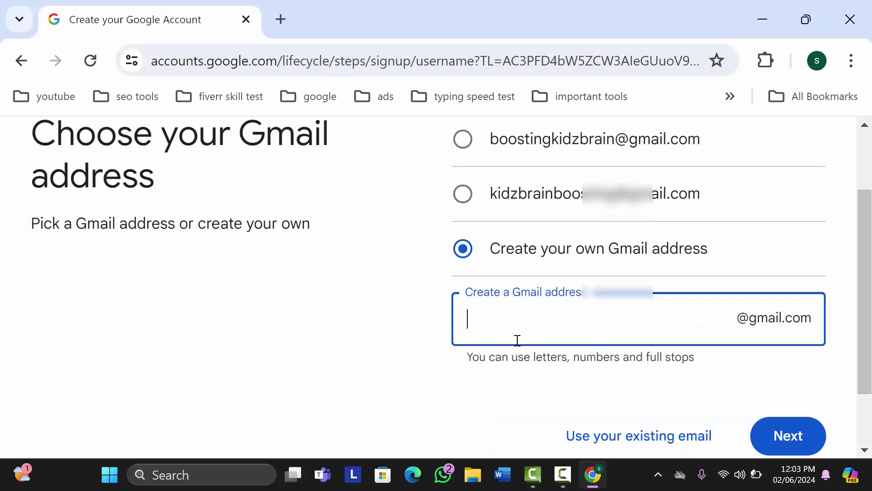
scroll(490, 313, up, 2)
click(464, 293)
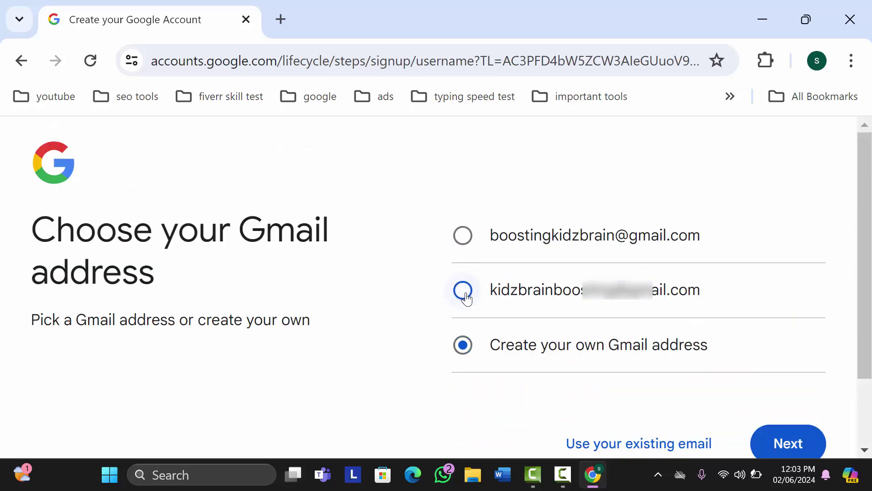
scroll(478, 296, down, 2)
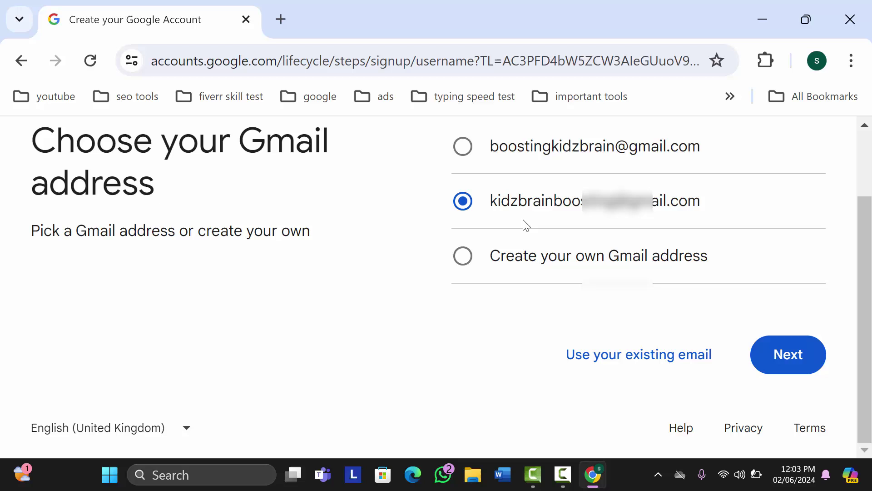
click(797, 362)
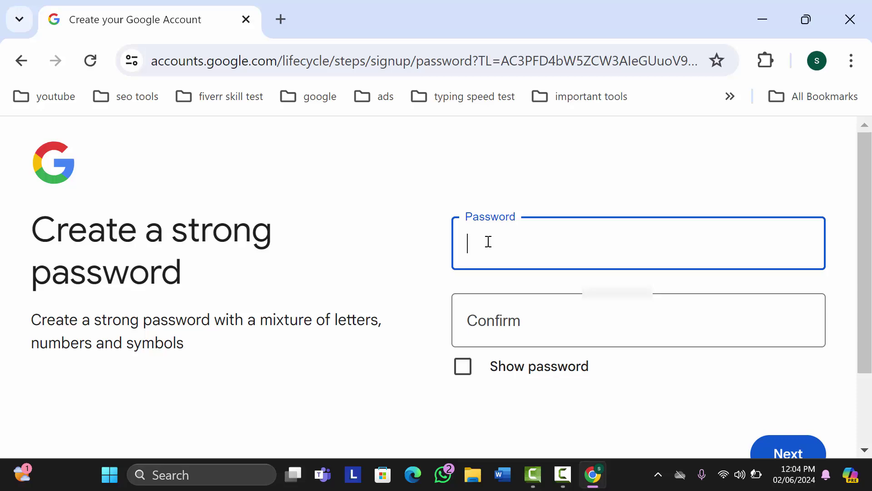
text(**********)
click(532, 321)
text(******)
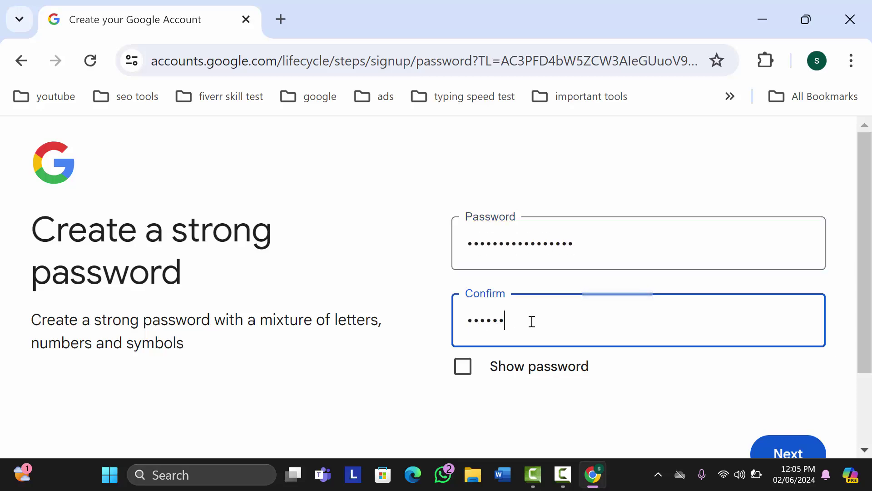
text(**********)
scroll(668, 356, down, 2)
text(****)
scroll(668, 340, down, 2)
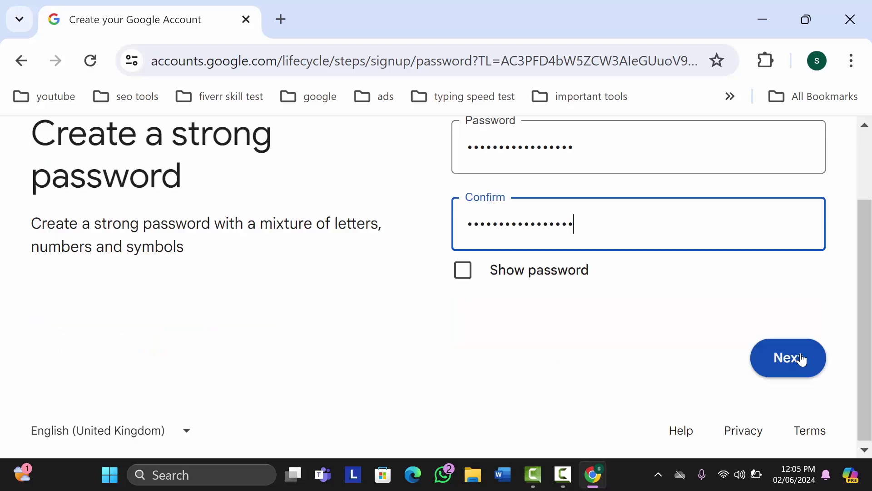
click(800, 359)
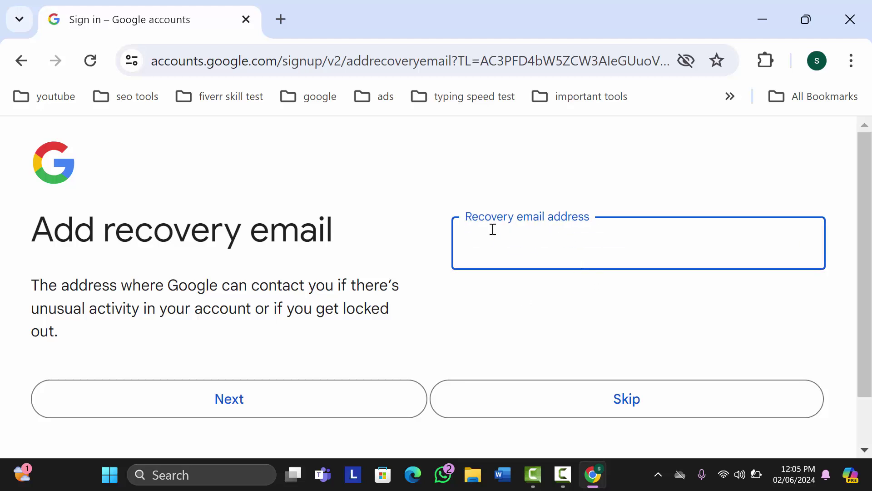
scroll(623, 350, down, 1)
Skip the recovery email, pass the review page and accept the privacy terms.
click(623, 351)
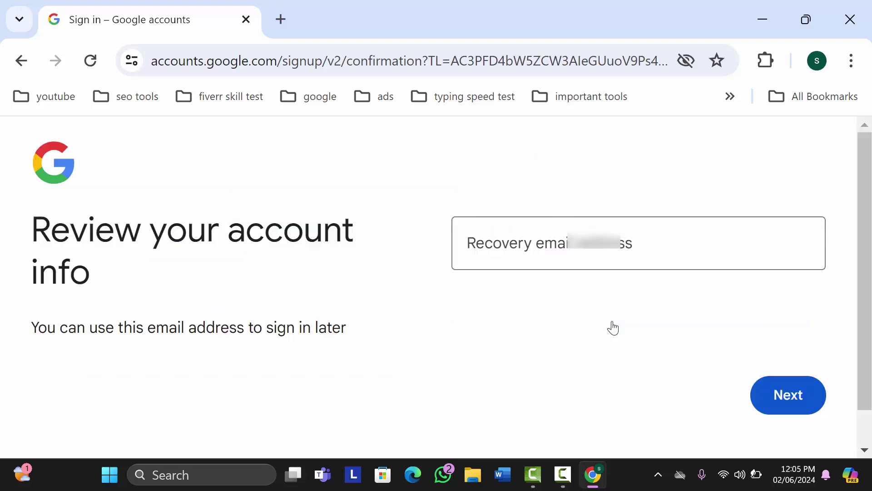
click(790, 396)
scroll(623, 305, down, 2)
scroll(623, 304, down, 3)
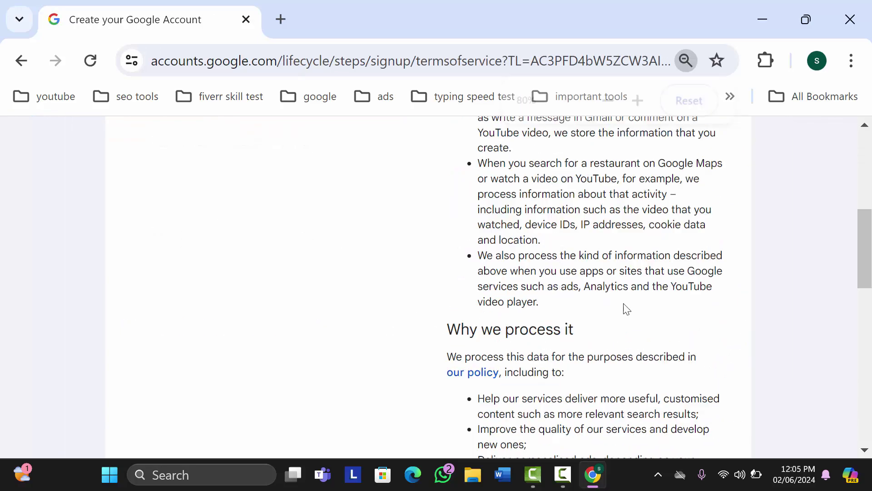
scroll(623, 307, down, 10)
click(682, 331)
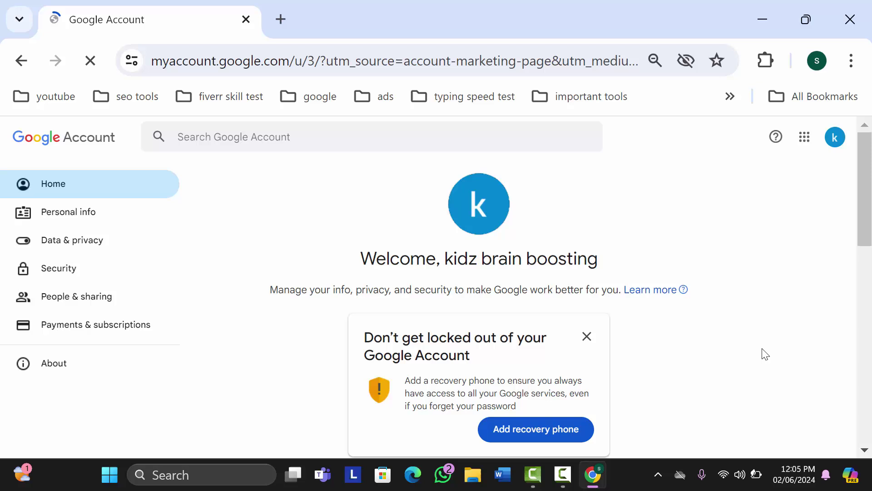
Open the account panel and highlight the new account's email address.
click(835, 136)
drag(648, 179, 783, 183)
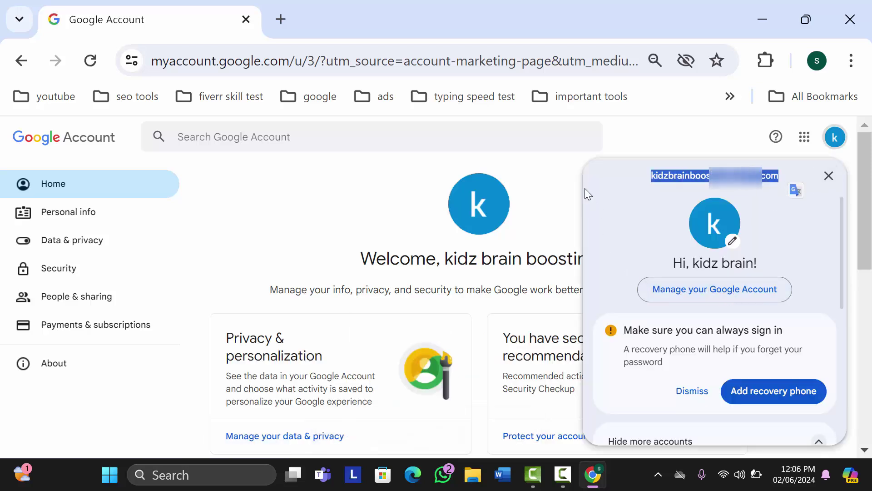
click(654, 201)
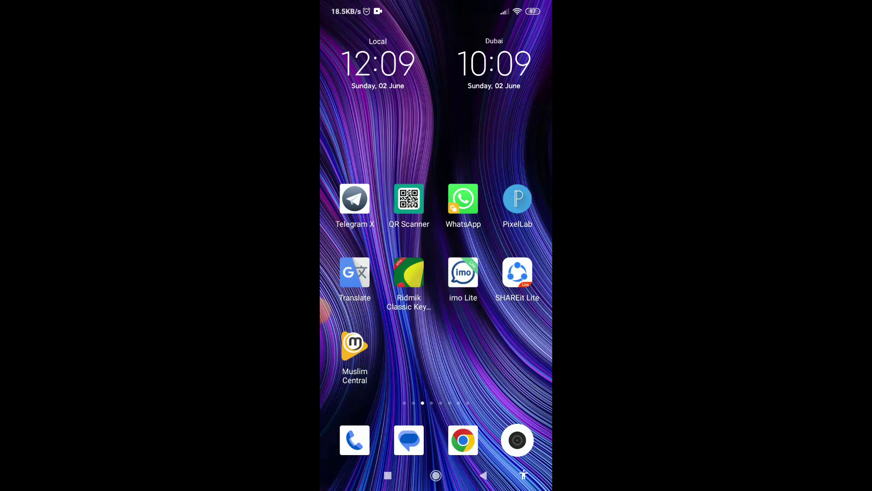
drag(436, 7, 436, 273)
In Android Settings, add a Google account from Accounts & sync.
click(532, 37)
scroll(436, 272, down, 2)
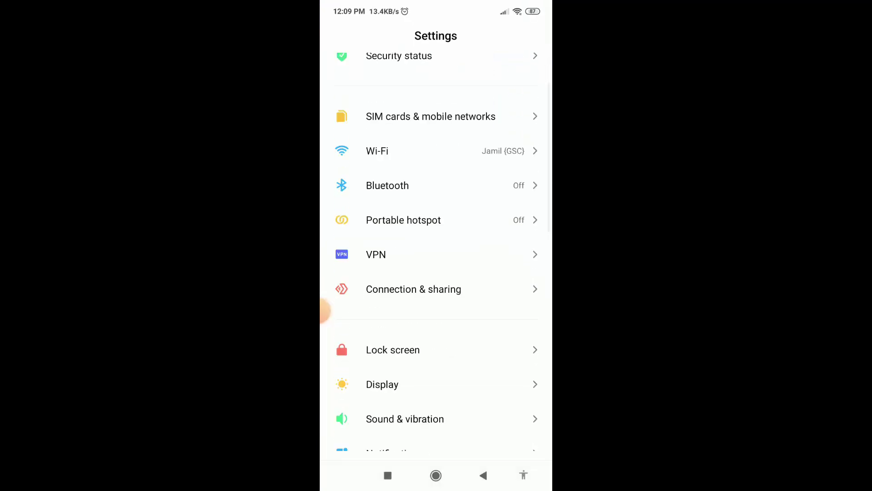
scroll(436, 273, down, 10)
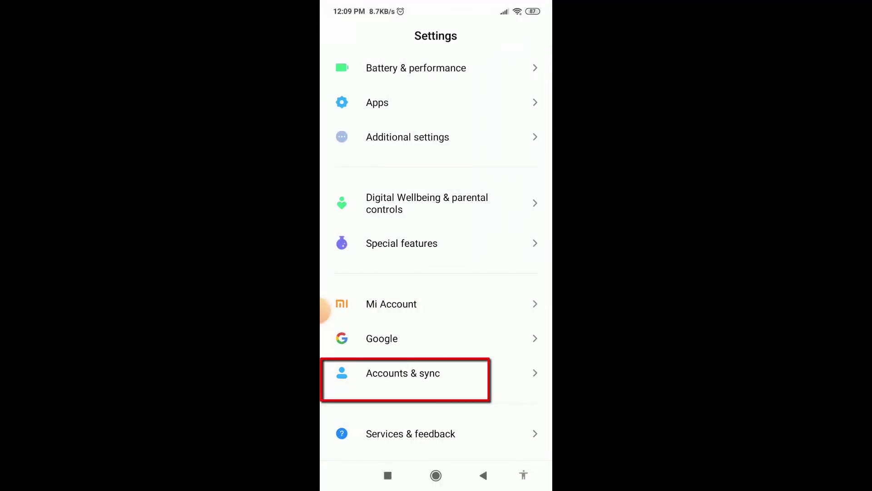
click(403, 373)
scroll(437, 273, down, 3)
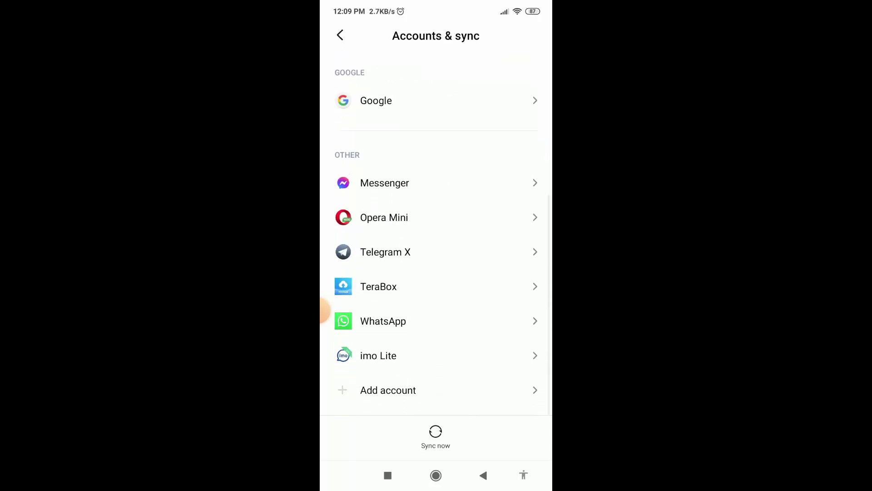
scroll(436, 272, down, 1)
scroll(436, 273, up, 1)
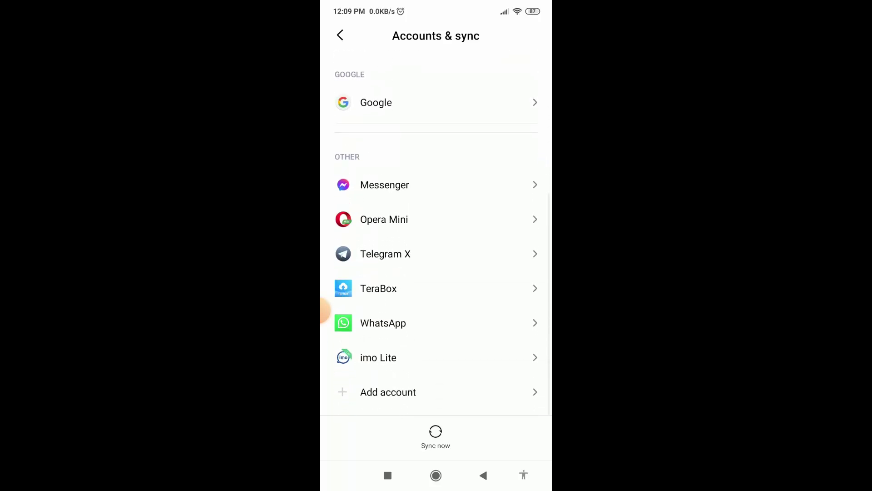
click(388, 392)
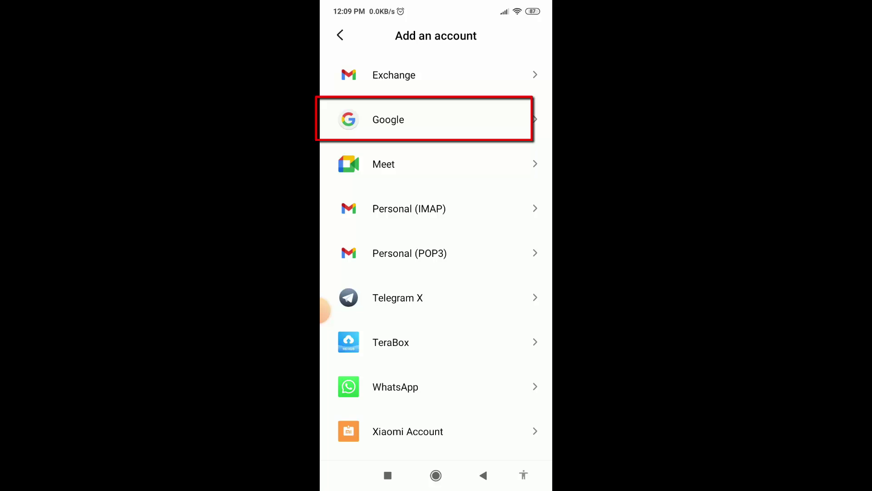
click(388, 119)
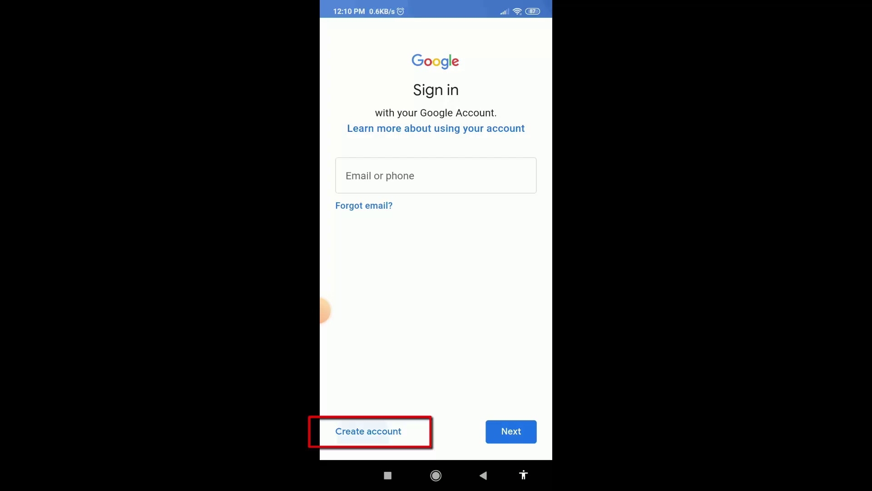
Start a personal-use Google account and enter the first name and surname.
click(368, 431)
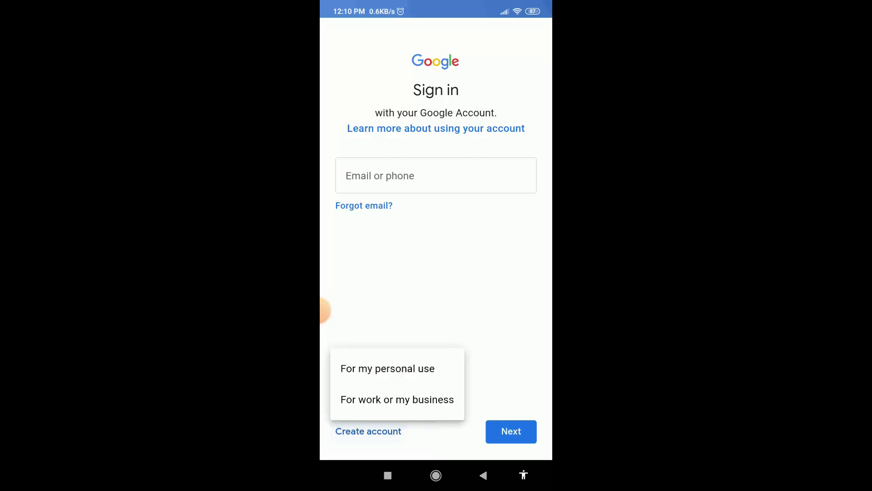
click(387, 368)
text(kids lear)
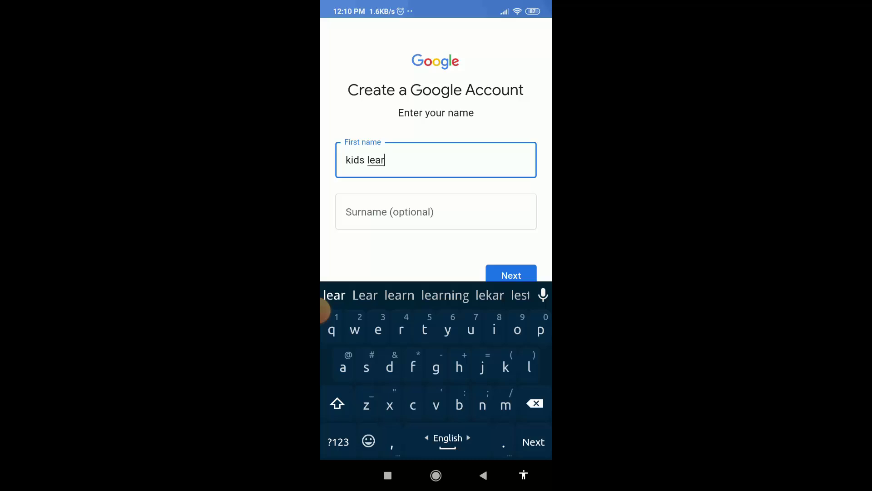
text(ning)
key(Tab)
text(hub)
key(Return)
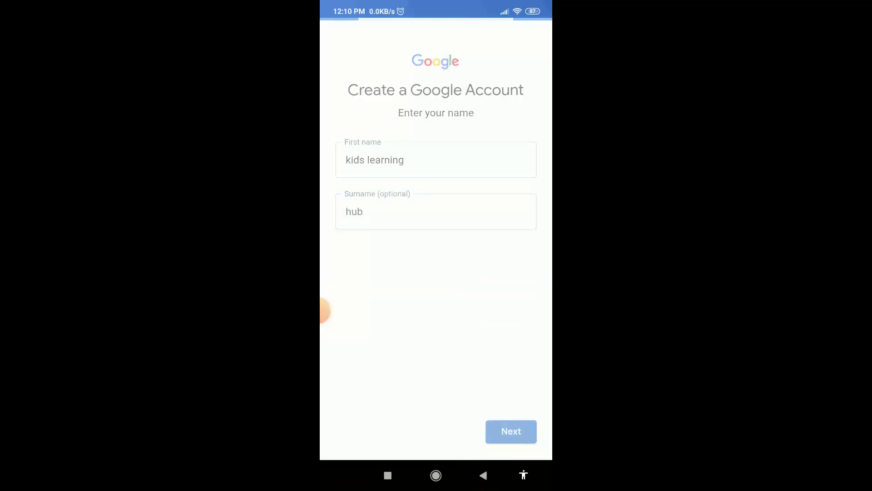
text(5)
Enter a June birthday and gender Male.
click(437, 161)
click(360, 230)
click(506, 159)
text(20)
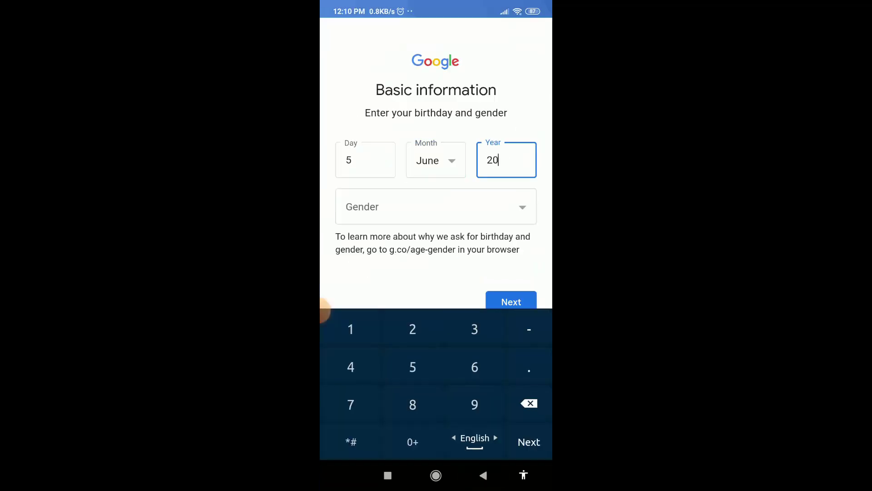
text(04)
click(437, 206)
click(361, 220)
click(511, 431)
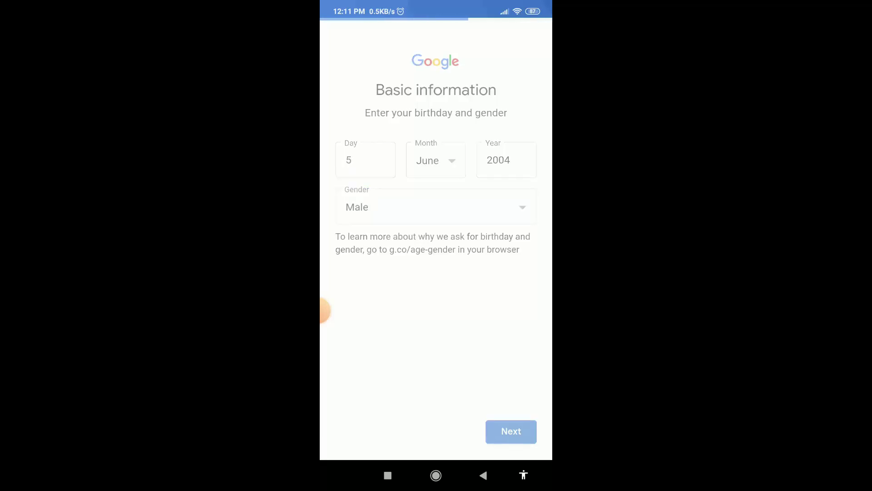
Create a custom Gmail address and skip adding a phone number.
click(342, 225)
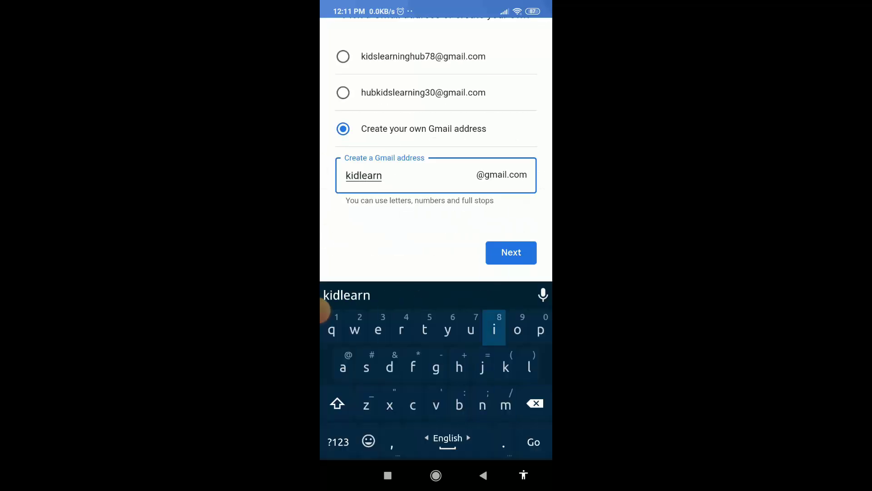
key(Return)
text(ki)
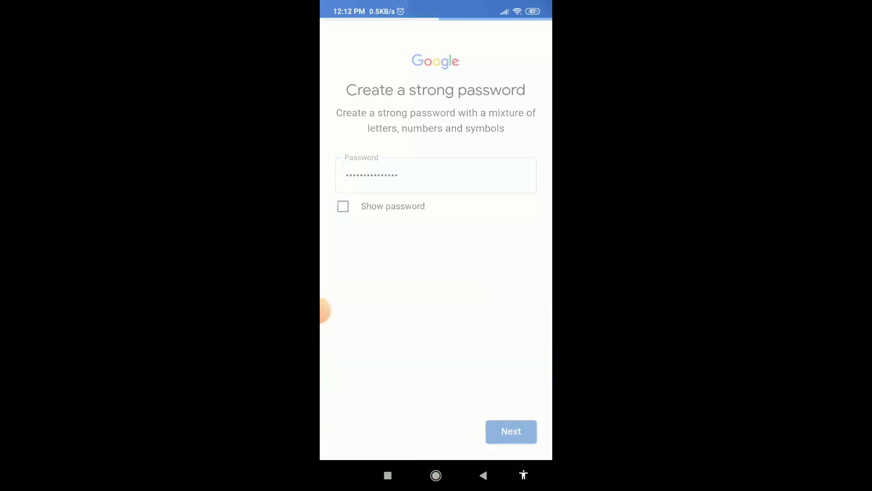
click(345, 431)
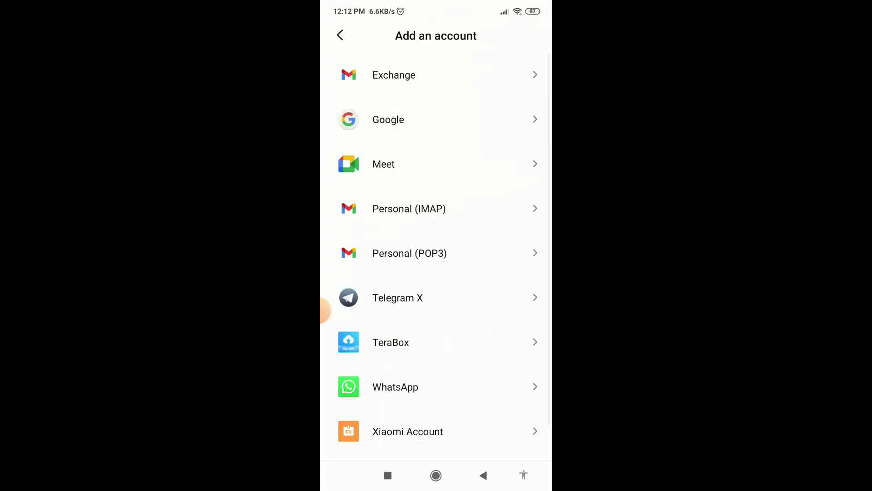
Open the Google accounts list to see the new kidslearninghub account syncing.
click(323, 311)
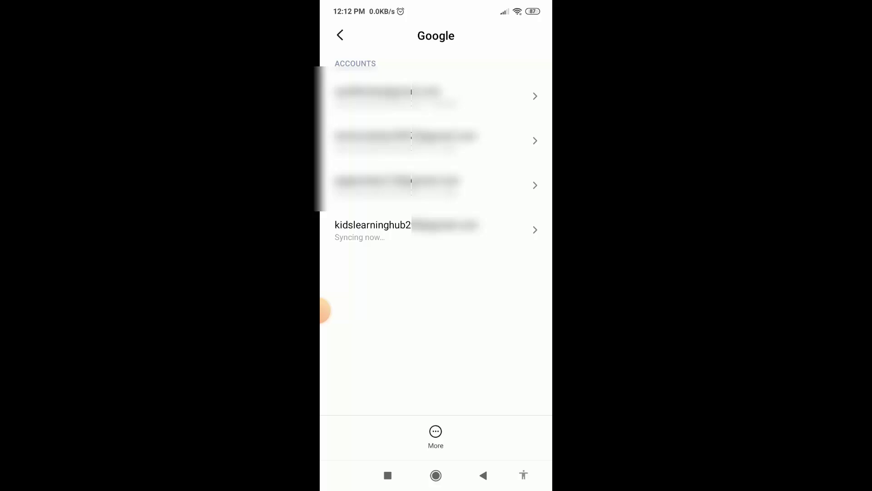